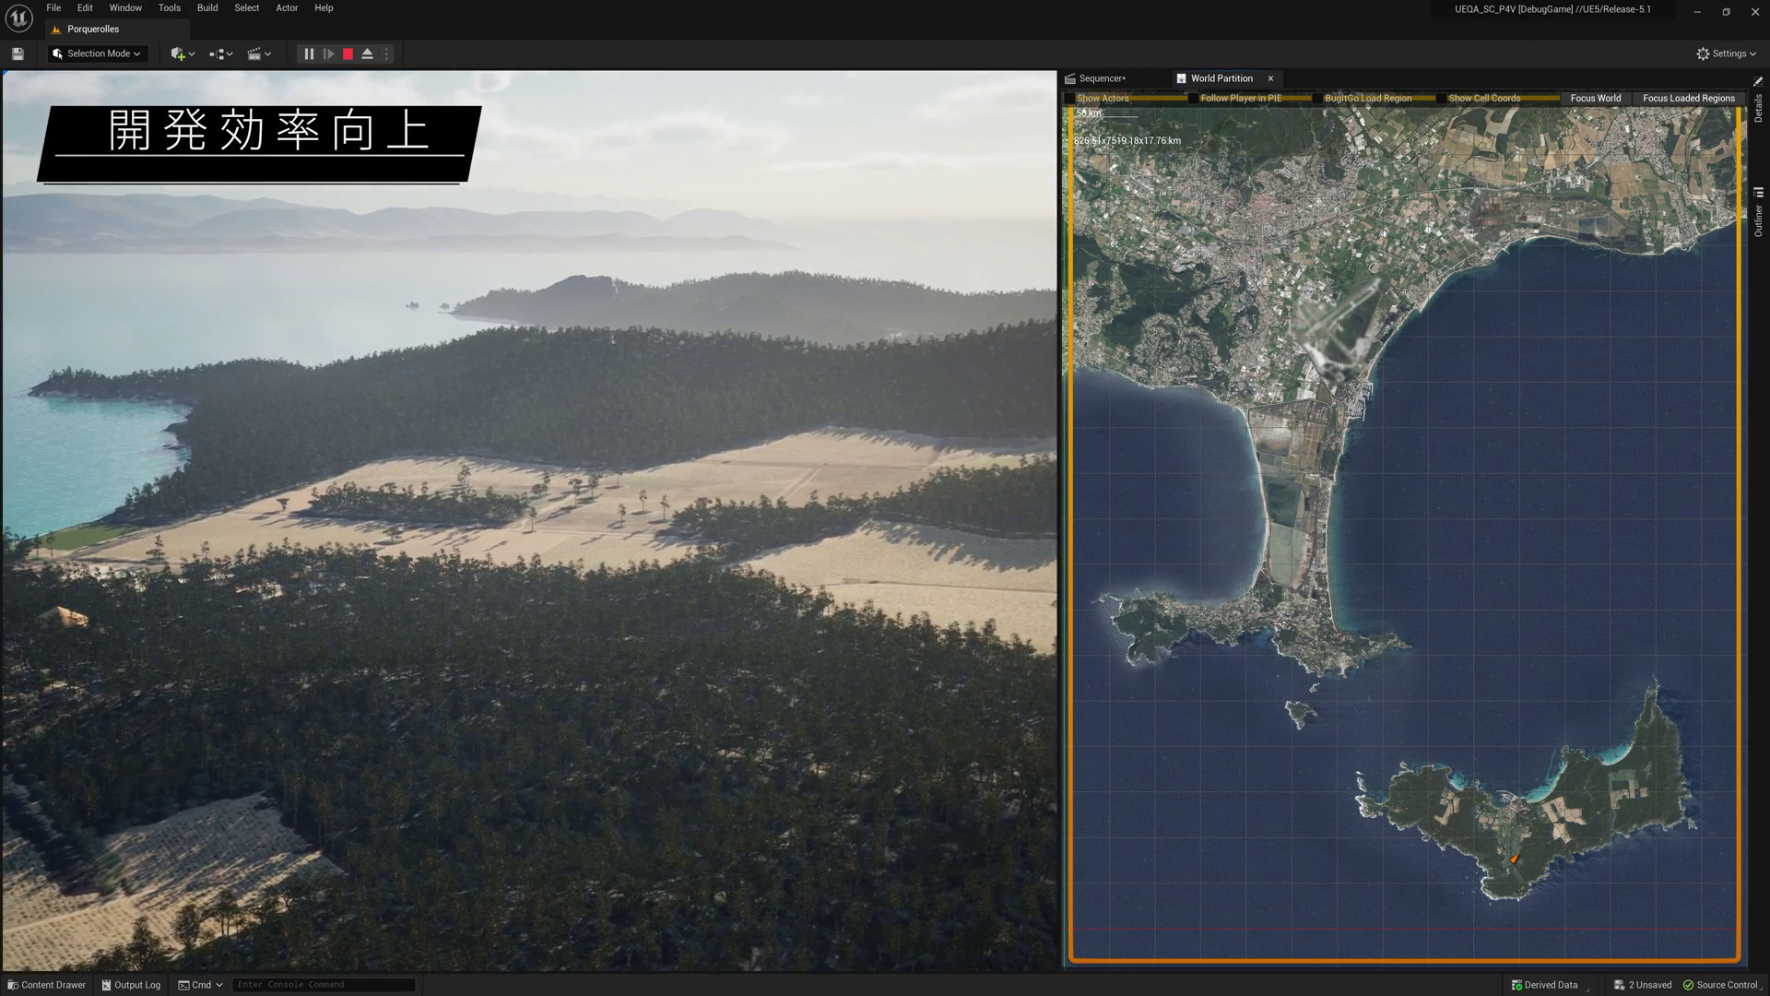
Step: Stop the play session and bring up the source control changelists
{"action": "key", "text": "Escape"}
{"action": "left_click", "coordinate": [1715, 983]}
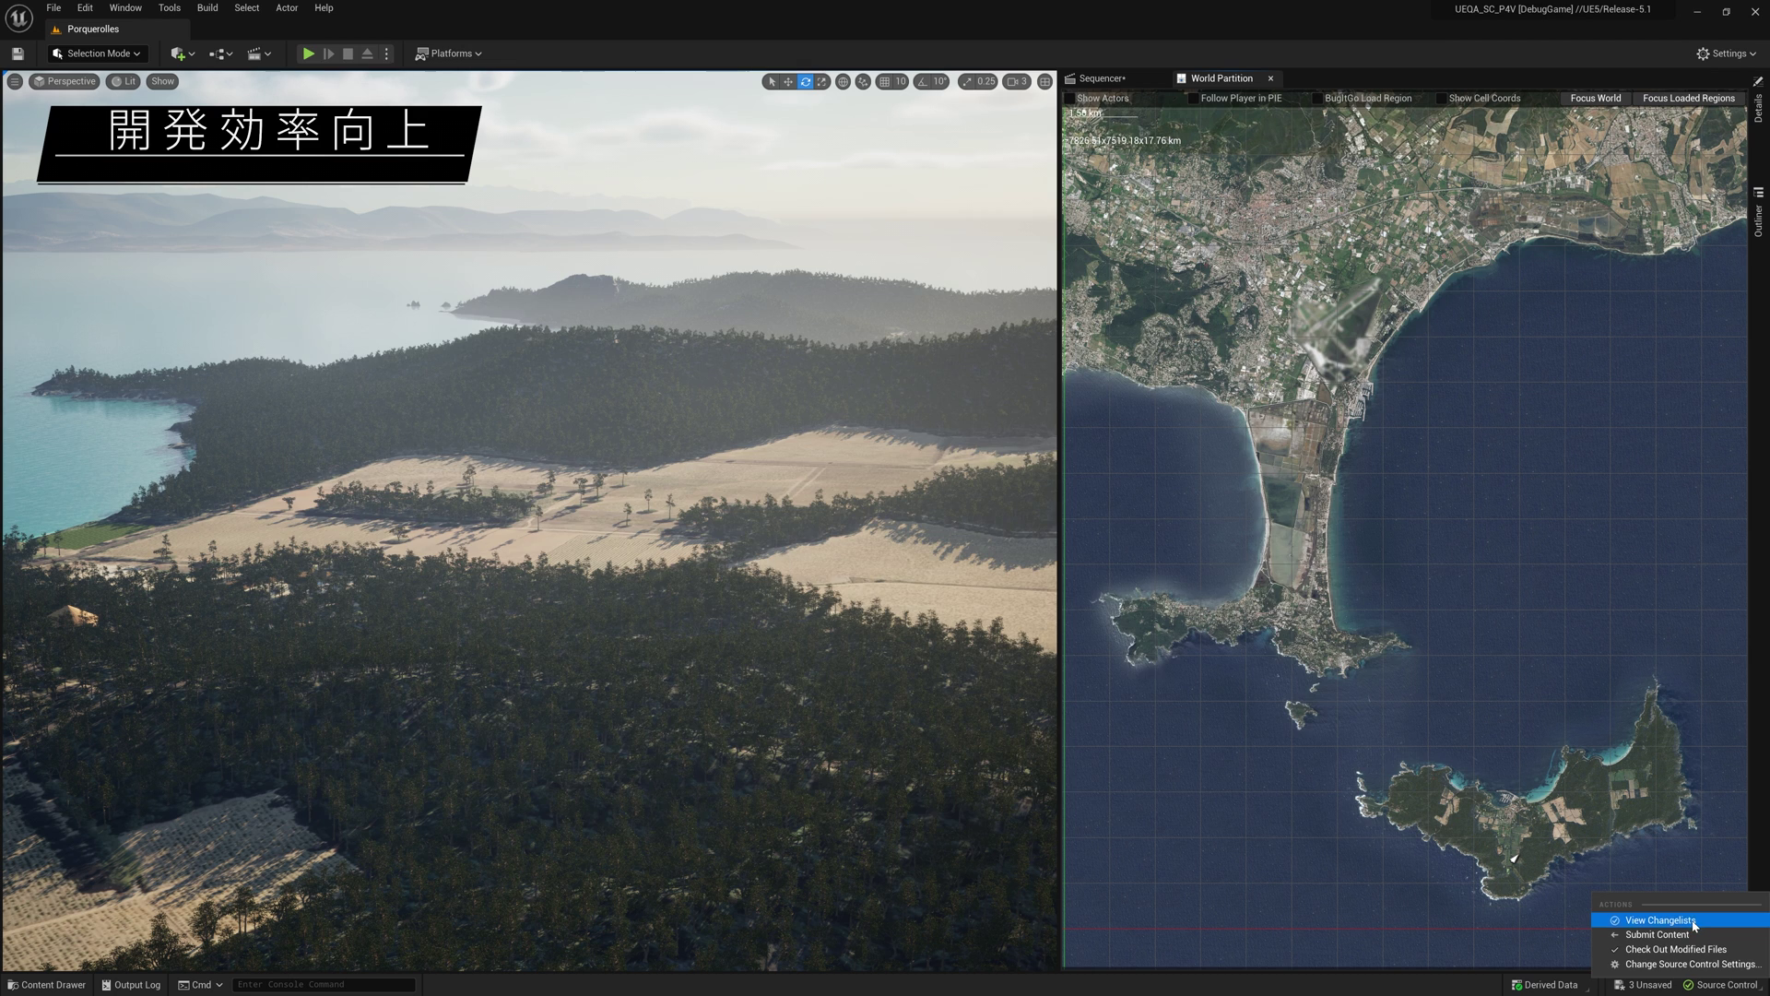
{"action": "left_click", "coordinate": [1688, 923]}
Step: Move all eight uncontrolled files, through WorldPartitionMiniMap0, into the 4070 LookDev changelist
{"action": "left_click", "coordinate": [313, 344]}
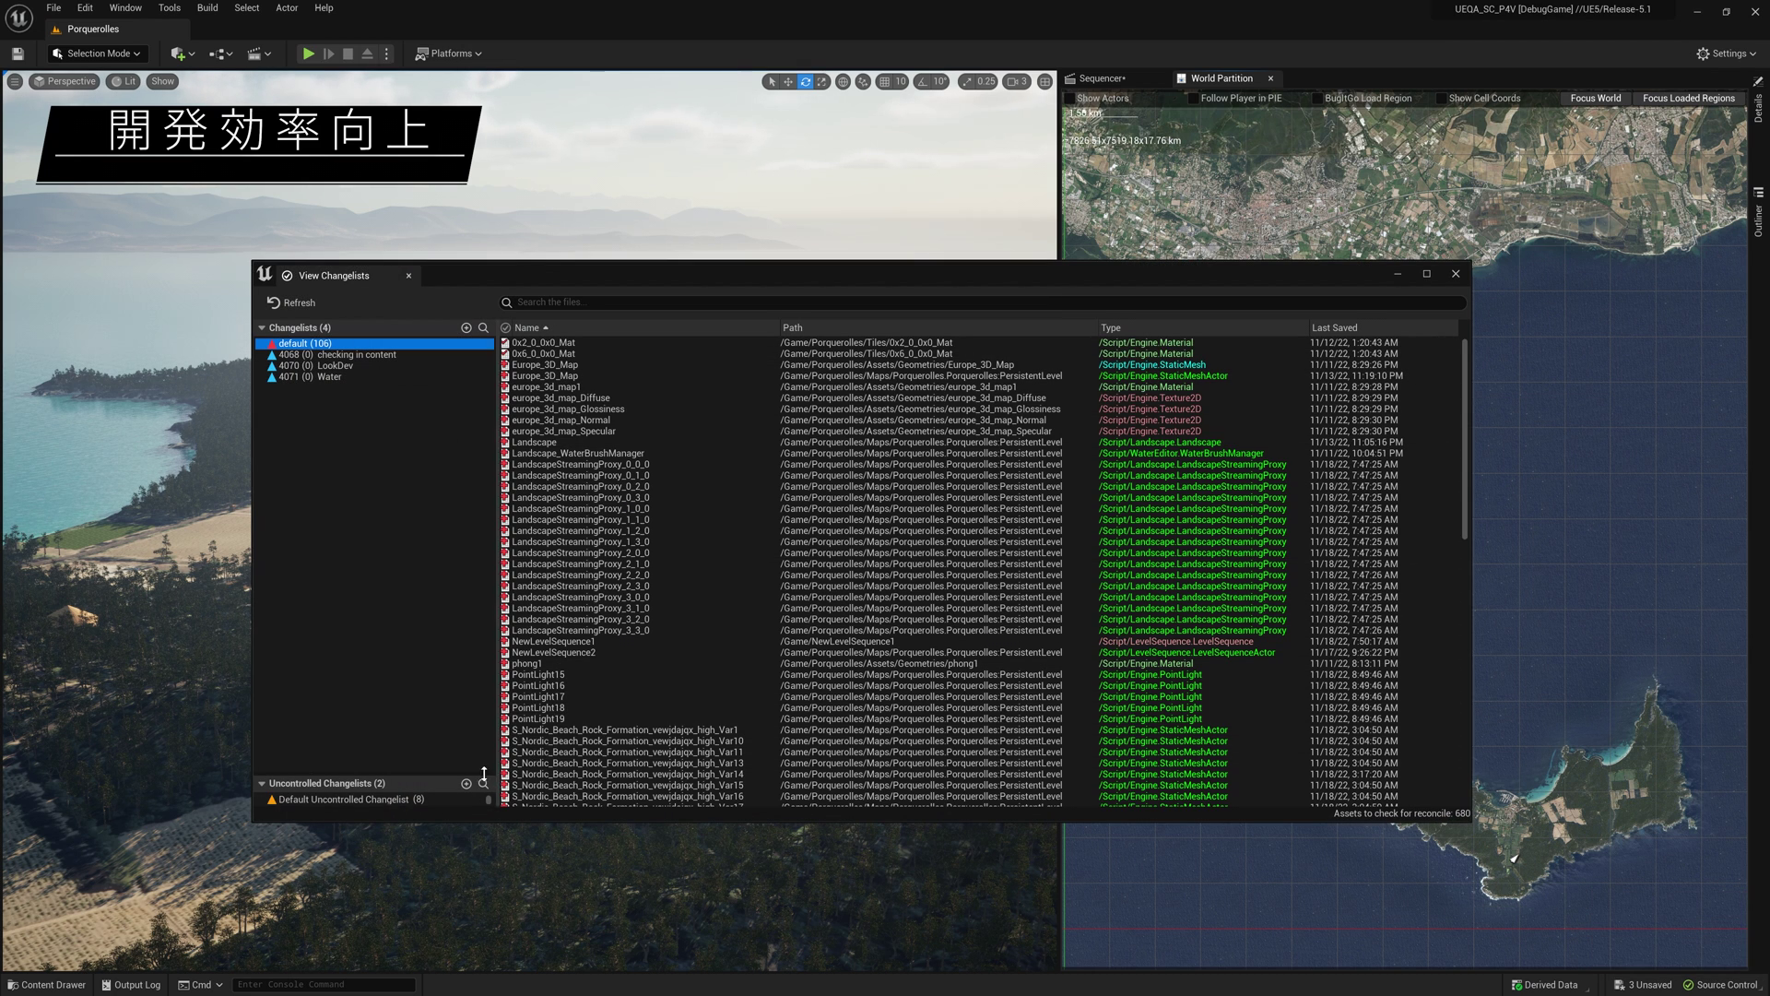
{"action": "left_click", "coordinate": [351, 799]}
{"action": "left_click", "coordinate": [553, 420]}
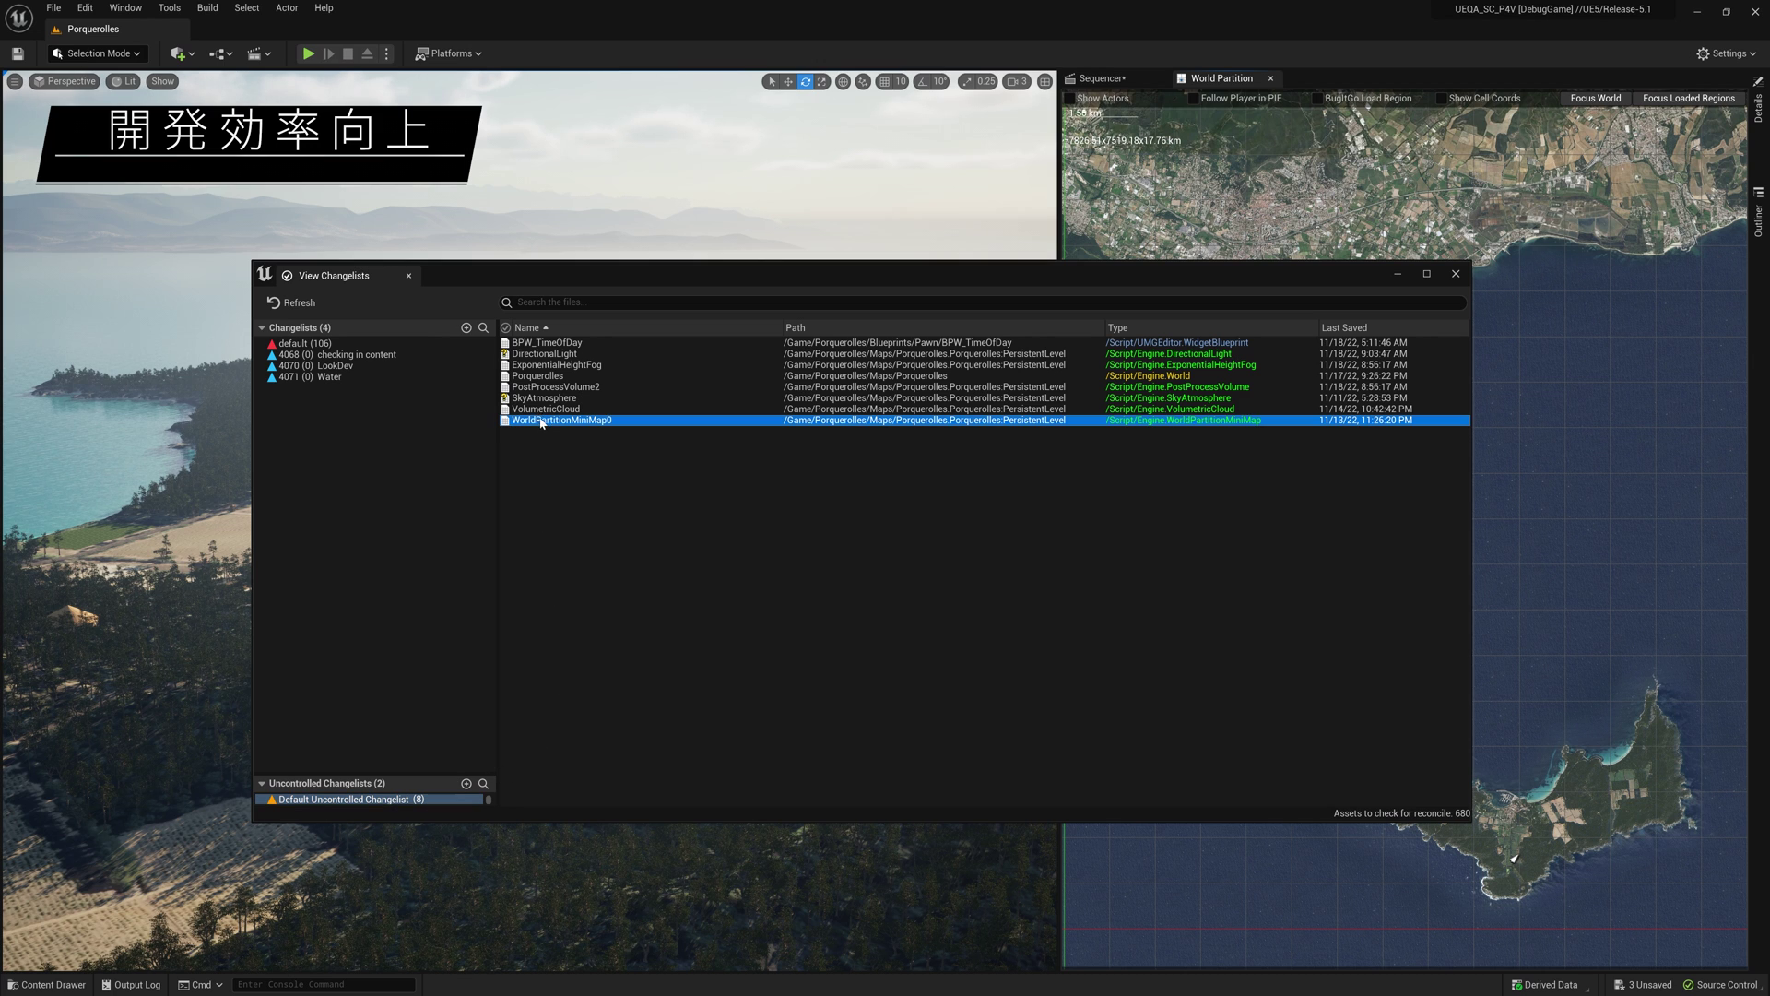
{"action": "left_click", "coordinate": [544, 345], "text": "shift"}
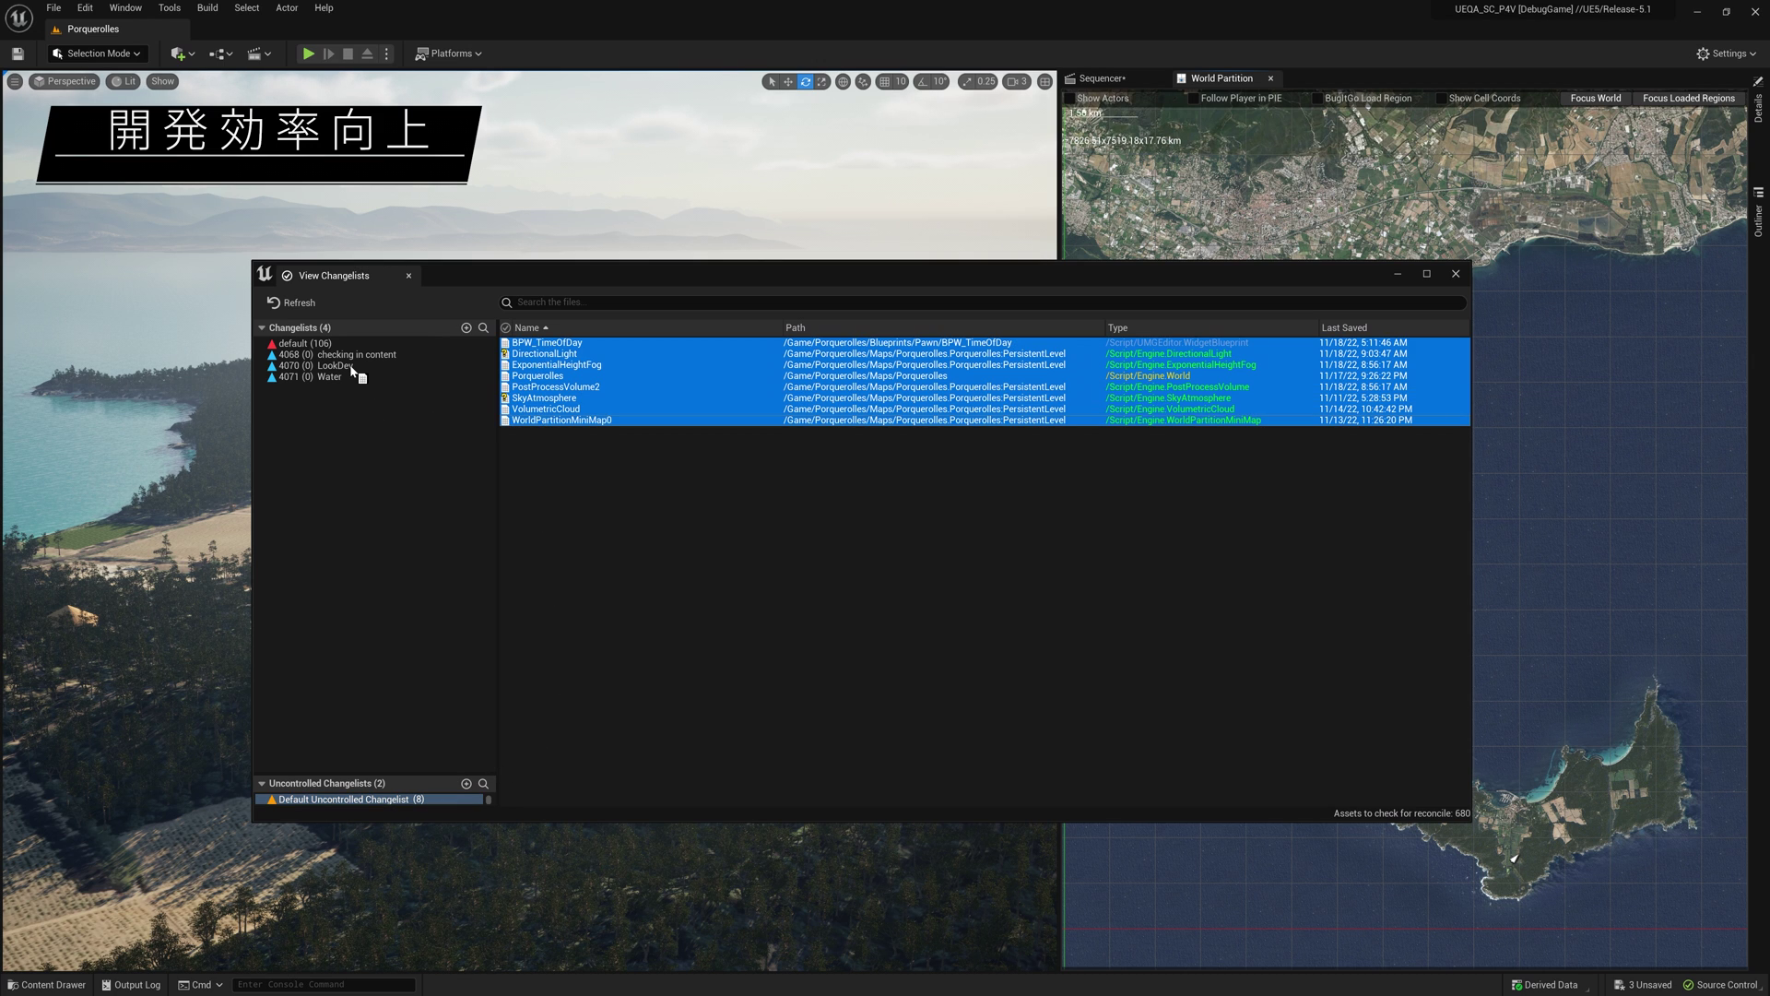
{"action": "left_click_drag", "start_coordinate": [352, 369], "coordinate": [351, 368]}
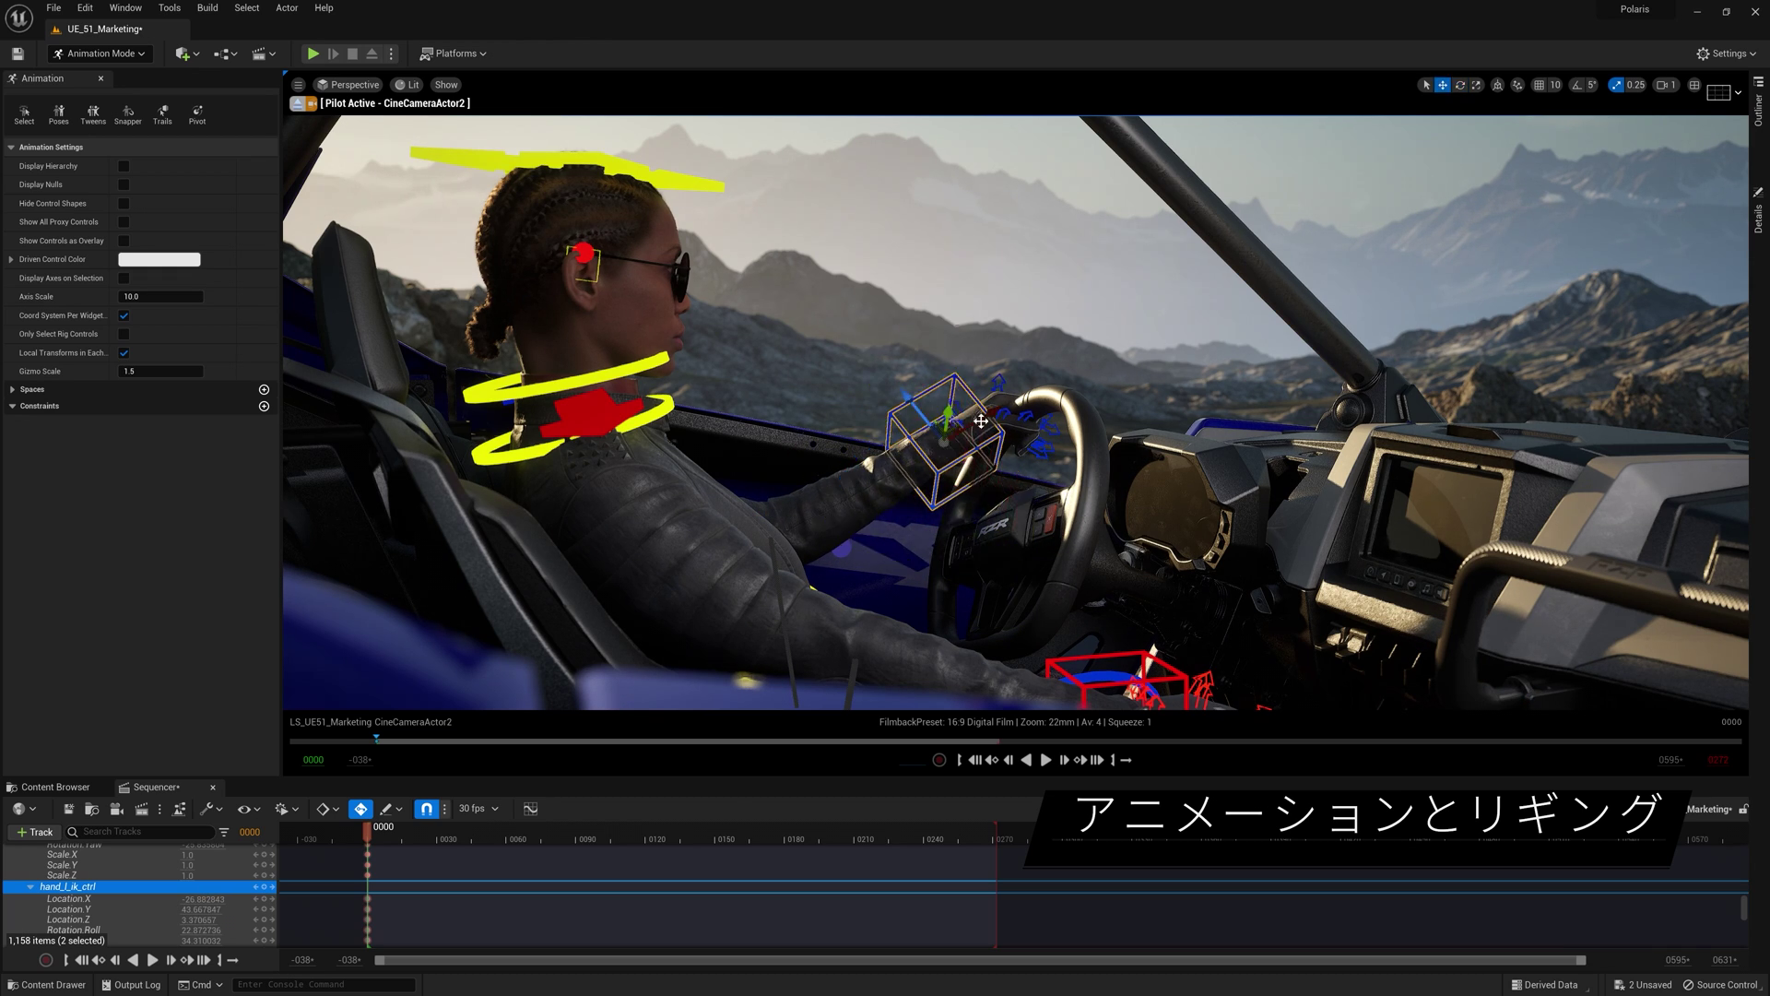
Step: Add a Parent constraint tying the driver's left hand to RUBBER_GRIP2
{"action": "left_click", "coordinate": [264, 407]}
{"action": "left_click", "coordinate": [316, 558]}
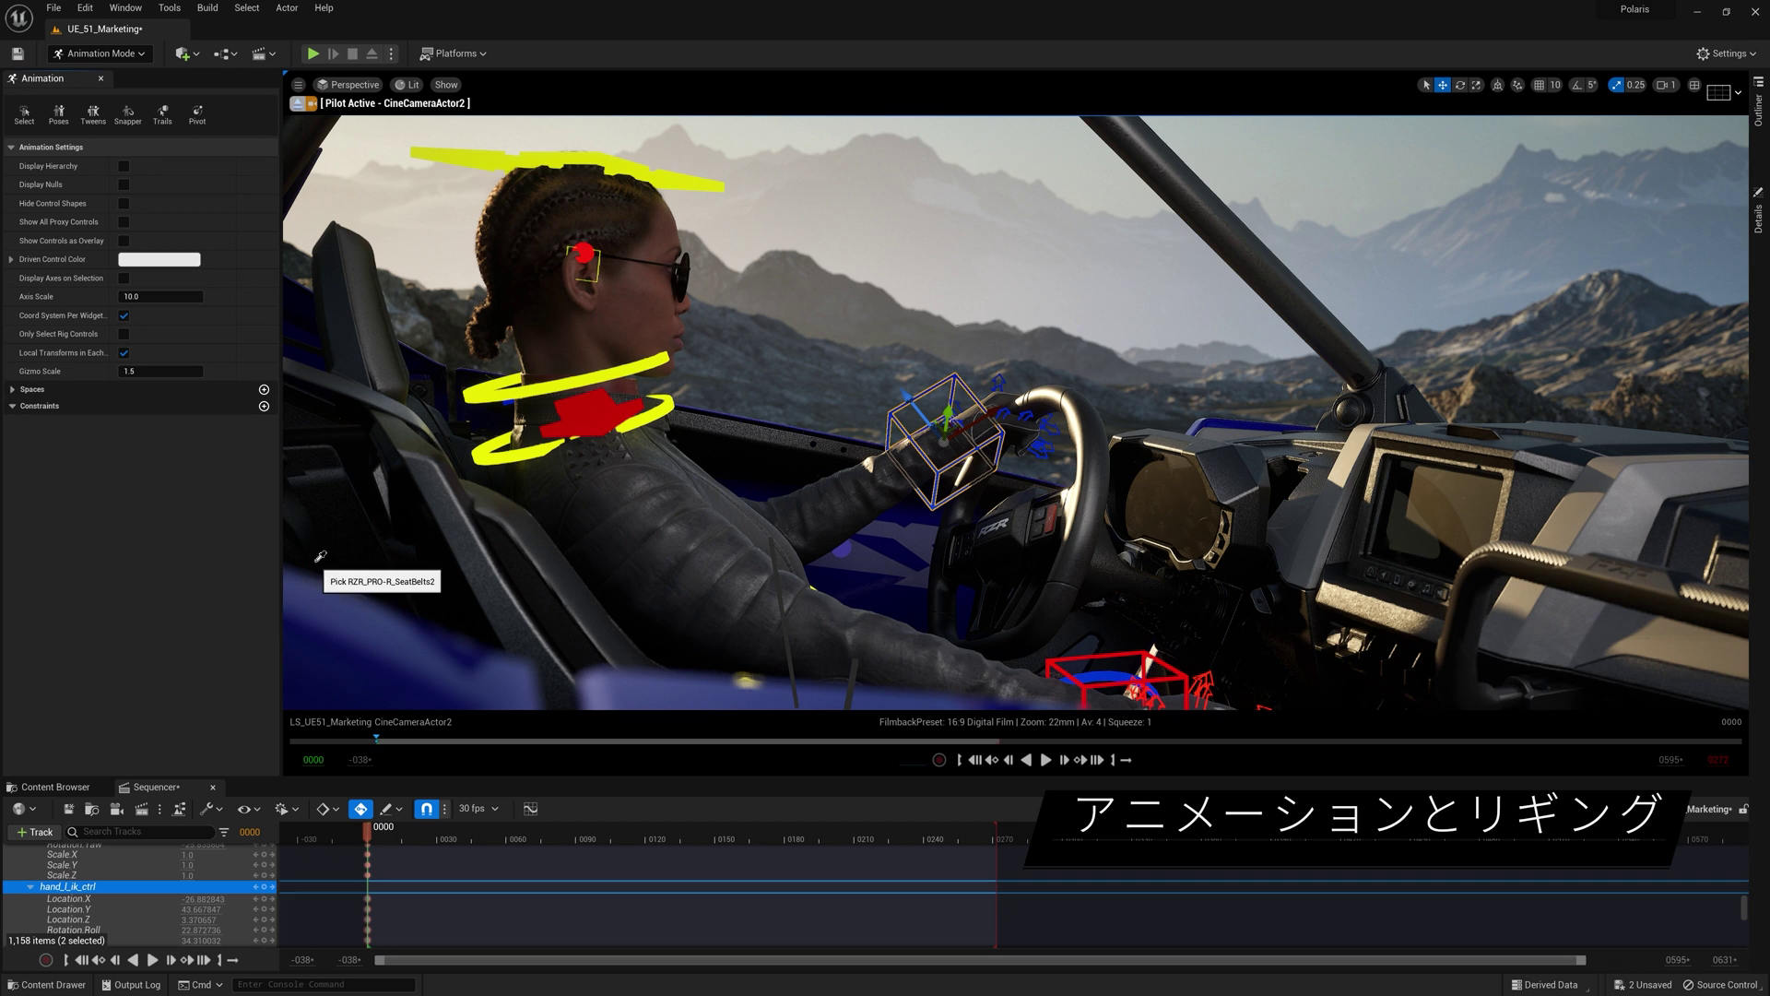
{"action": "left_click", "coordinate": [1086, 494]}
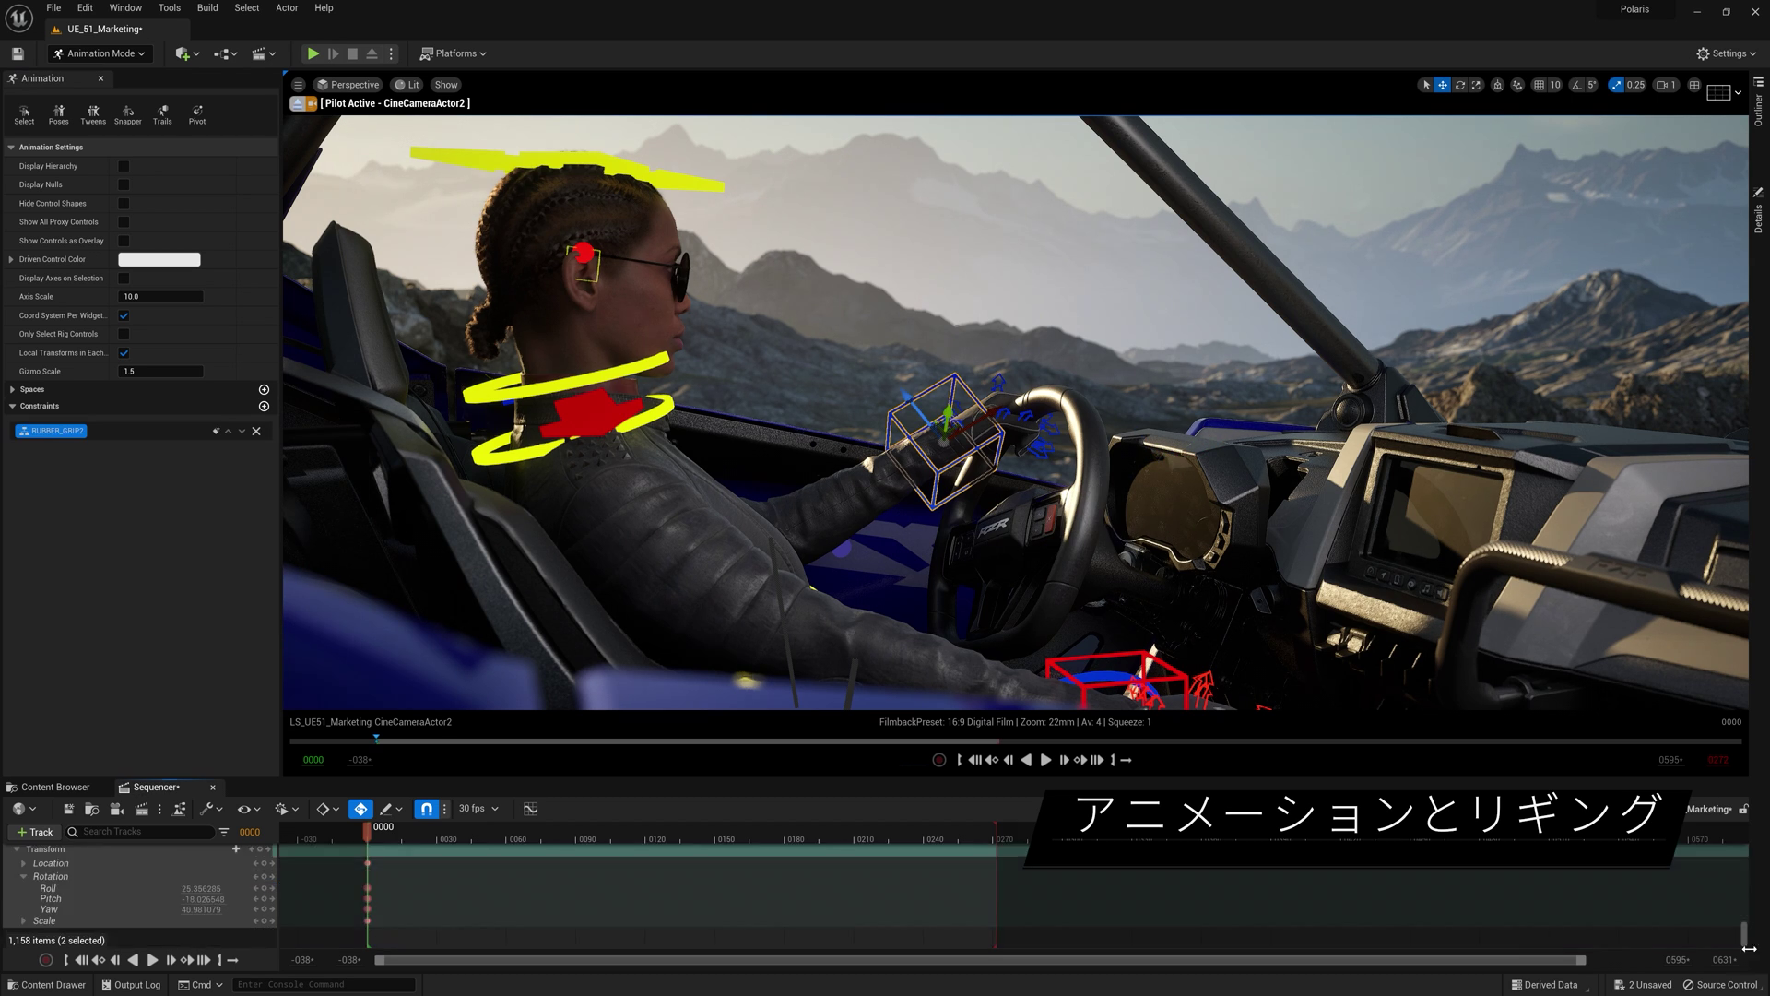
Step: Rotate the steering wheel at a new frame so the hands follow it
{"action": "key", "text": "e"}
{"action": "left_click_drag", "start_coordinate": [1129, 575], "coordinate": [1115, 646]}
{"action": "left_click", "coordinate": [572, 834]}
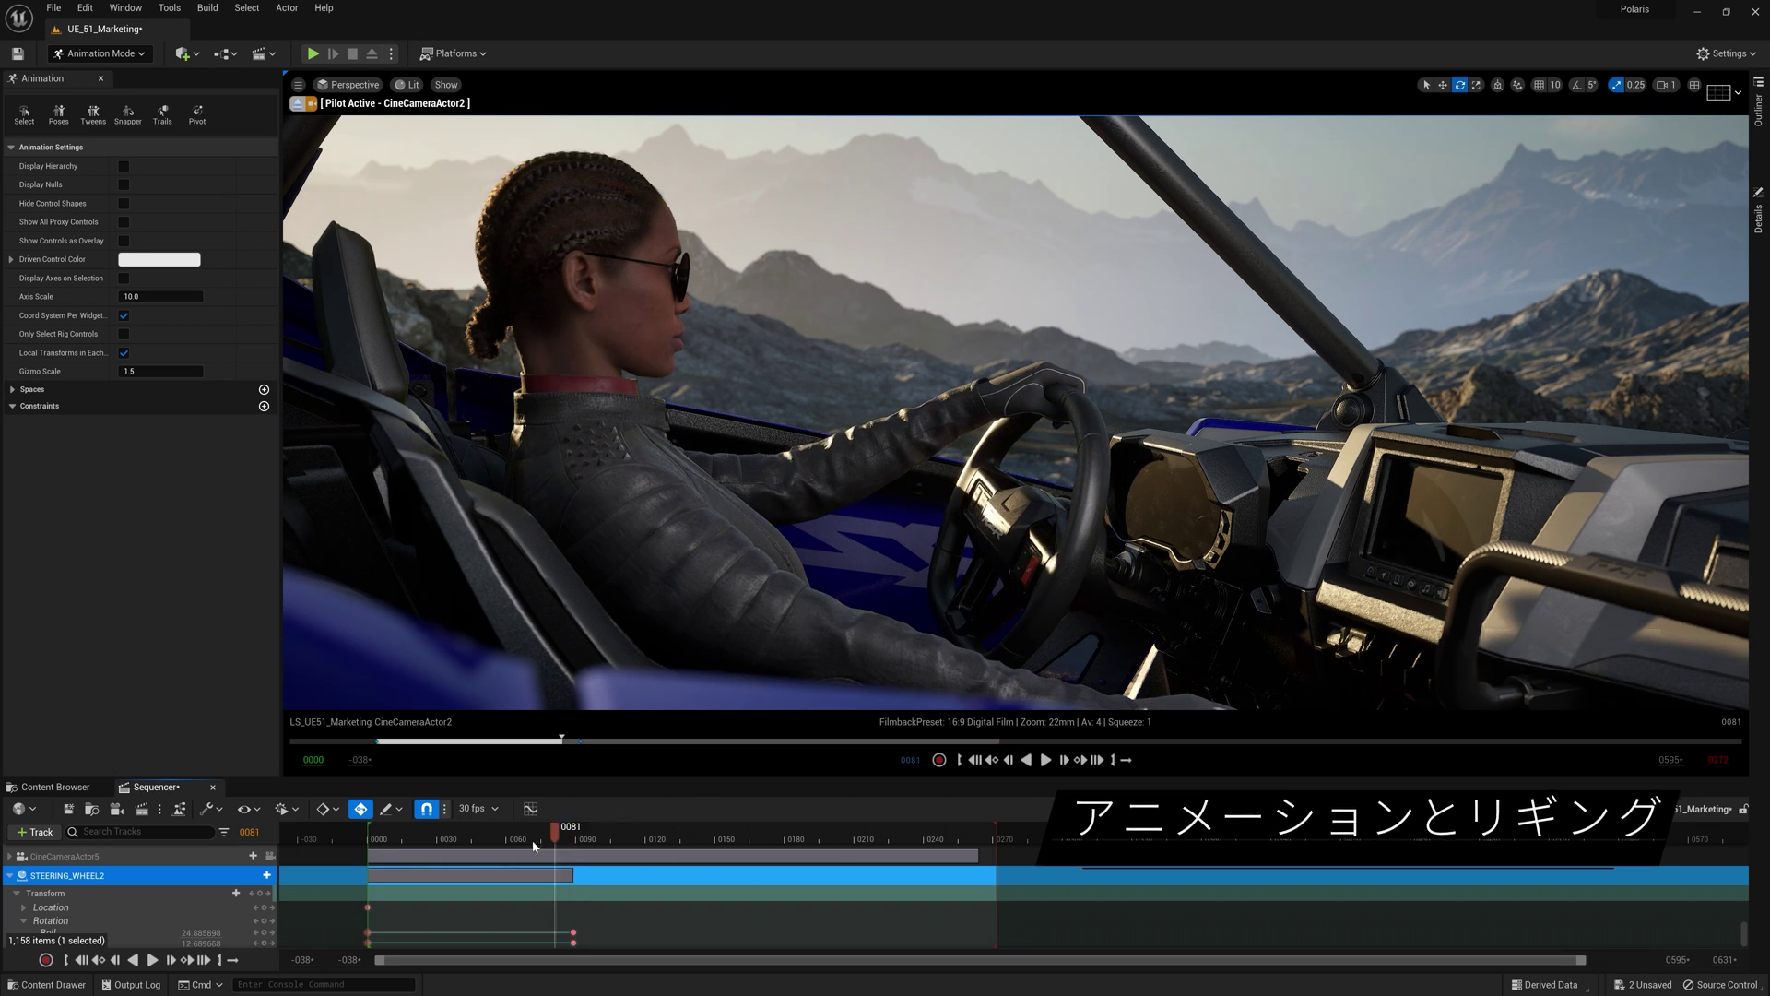
Step: Wire Apply Perlin Noise's Target Mesh into Copy Mesh to Static Mesh, then Align the UV islands
{"action": "key", "text": "Left"}
{"action": "key", "text": "Left"}
{"action": "key", "text": "Left"}
{"action": "key", "text": "Left"}
{"action": "key", "text": "Left"}
{"action": "key", "text": "Left"}
{"action": "key", "text": "Left"}
{"action": "key", "text": "Left"}
{"action": "key", "text": "Left"}
{"action": "key", "text": "Left"}
{"action": "key", "text": "Left"}
{"action": "key", "text": "Left"}
{"action": "key", "text": "Left"}
{"action": "key", "text": "Left"}
{"action": "key", "text": "Left"}
{"action": "key", "text": "Left"}
{"action": "key", "text": "Left"}
{"action": "key", "text": "Left"}
{"action": "key", "text": "Left"}
{"action": "key", "text": "Left"}
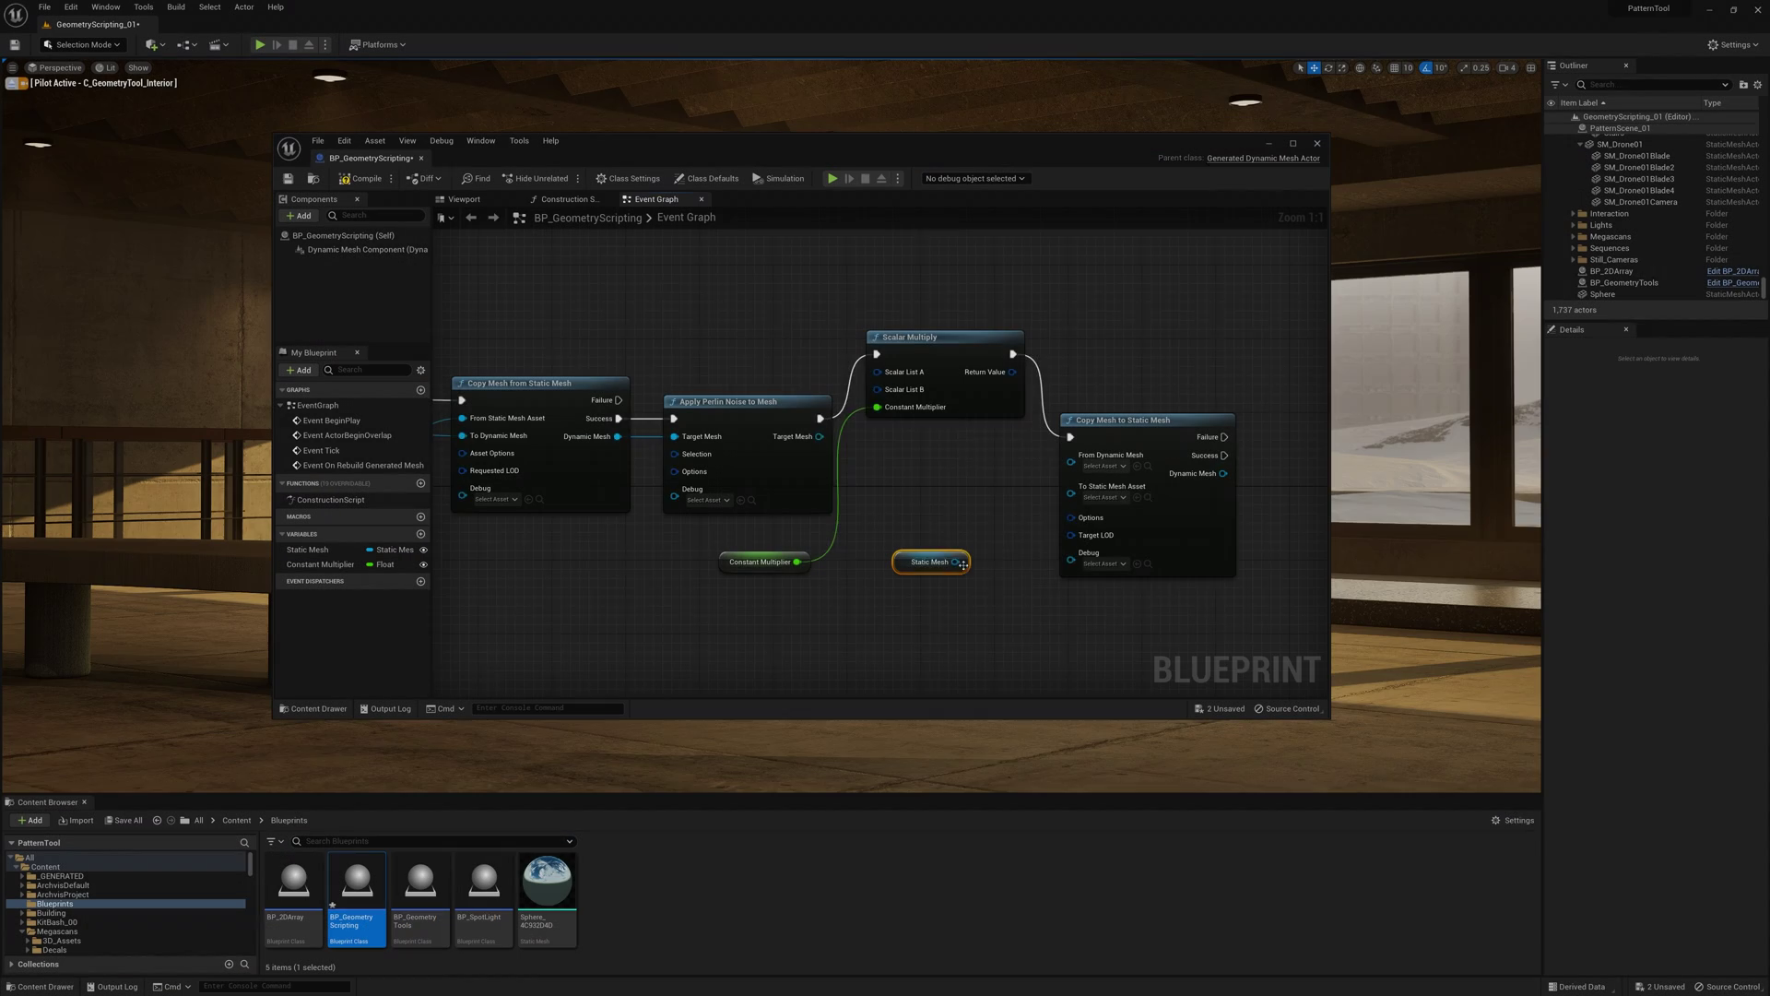
{"action": "left_click_drag", "start_coordinate": [818, 436], "coordinate": [1070, 454]}
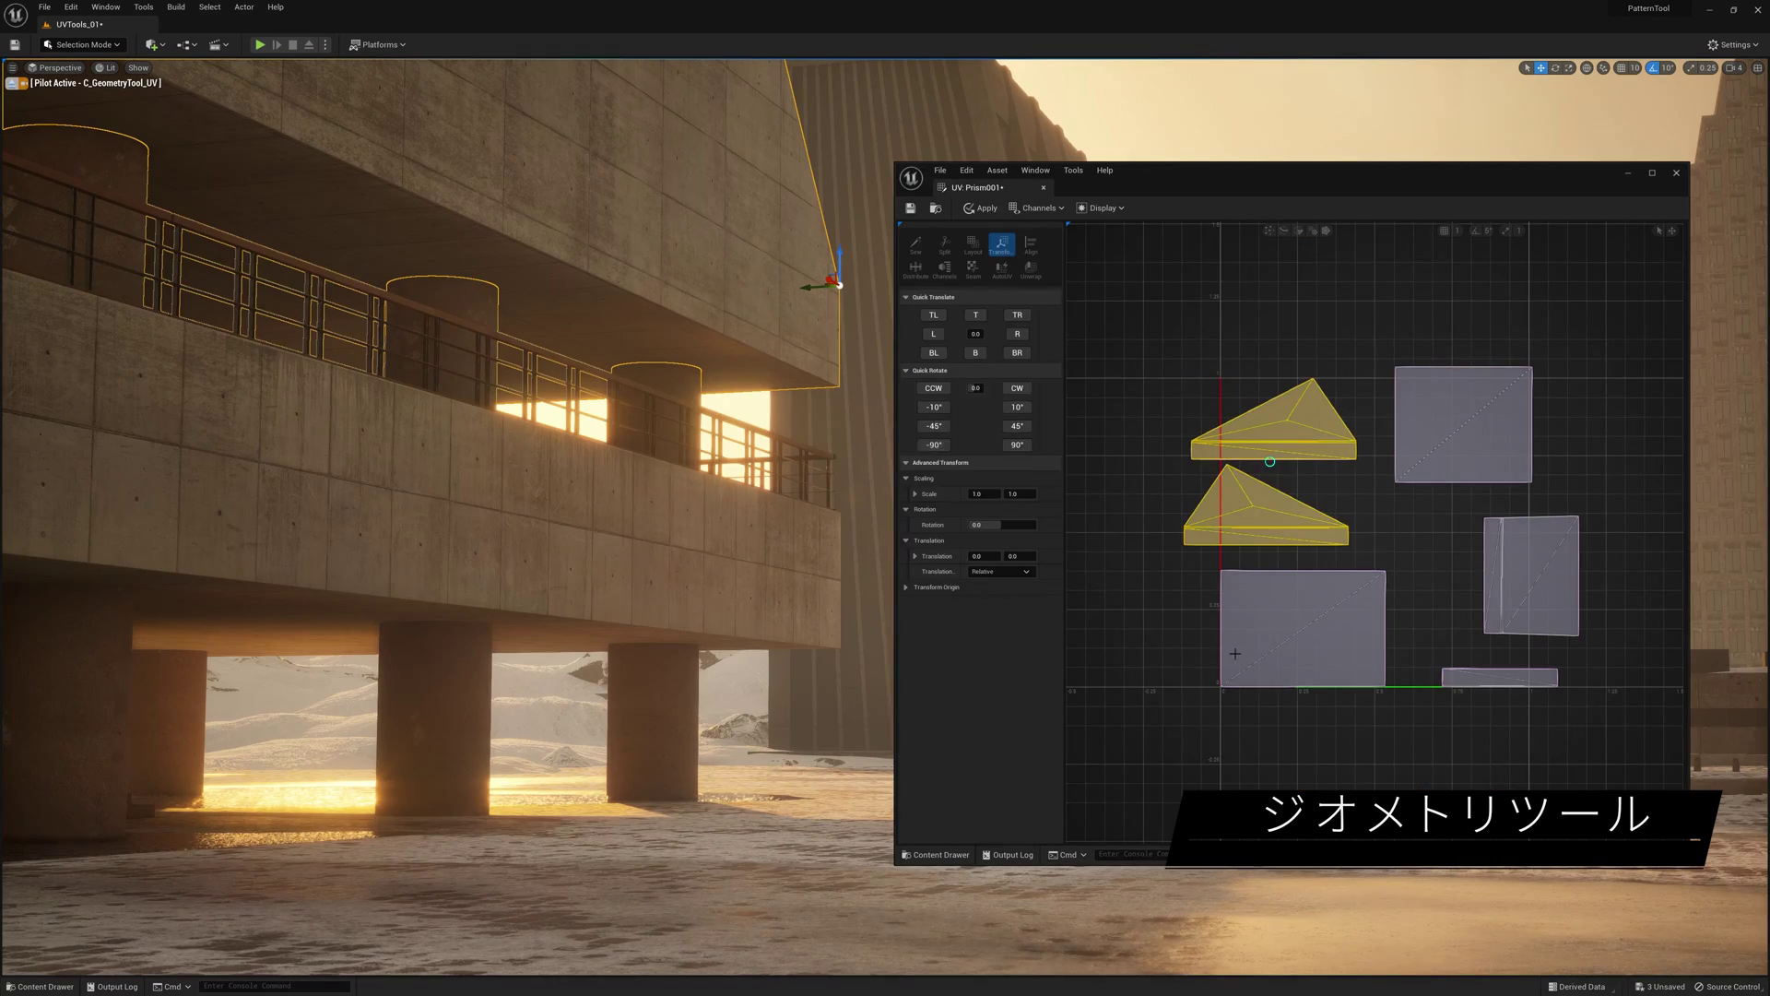
{"action": "left_click", "coordinate": [1030, 242]}
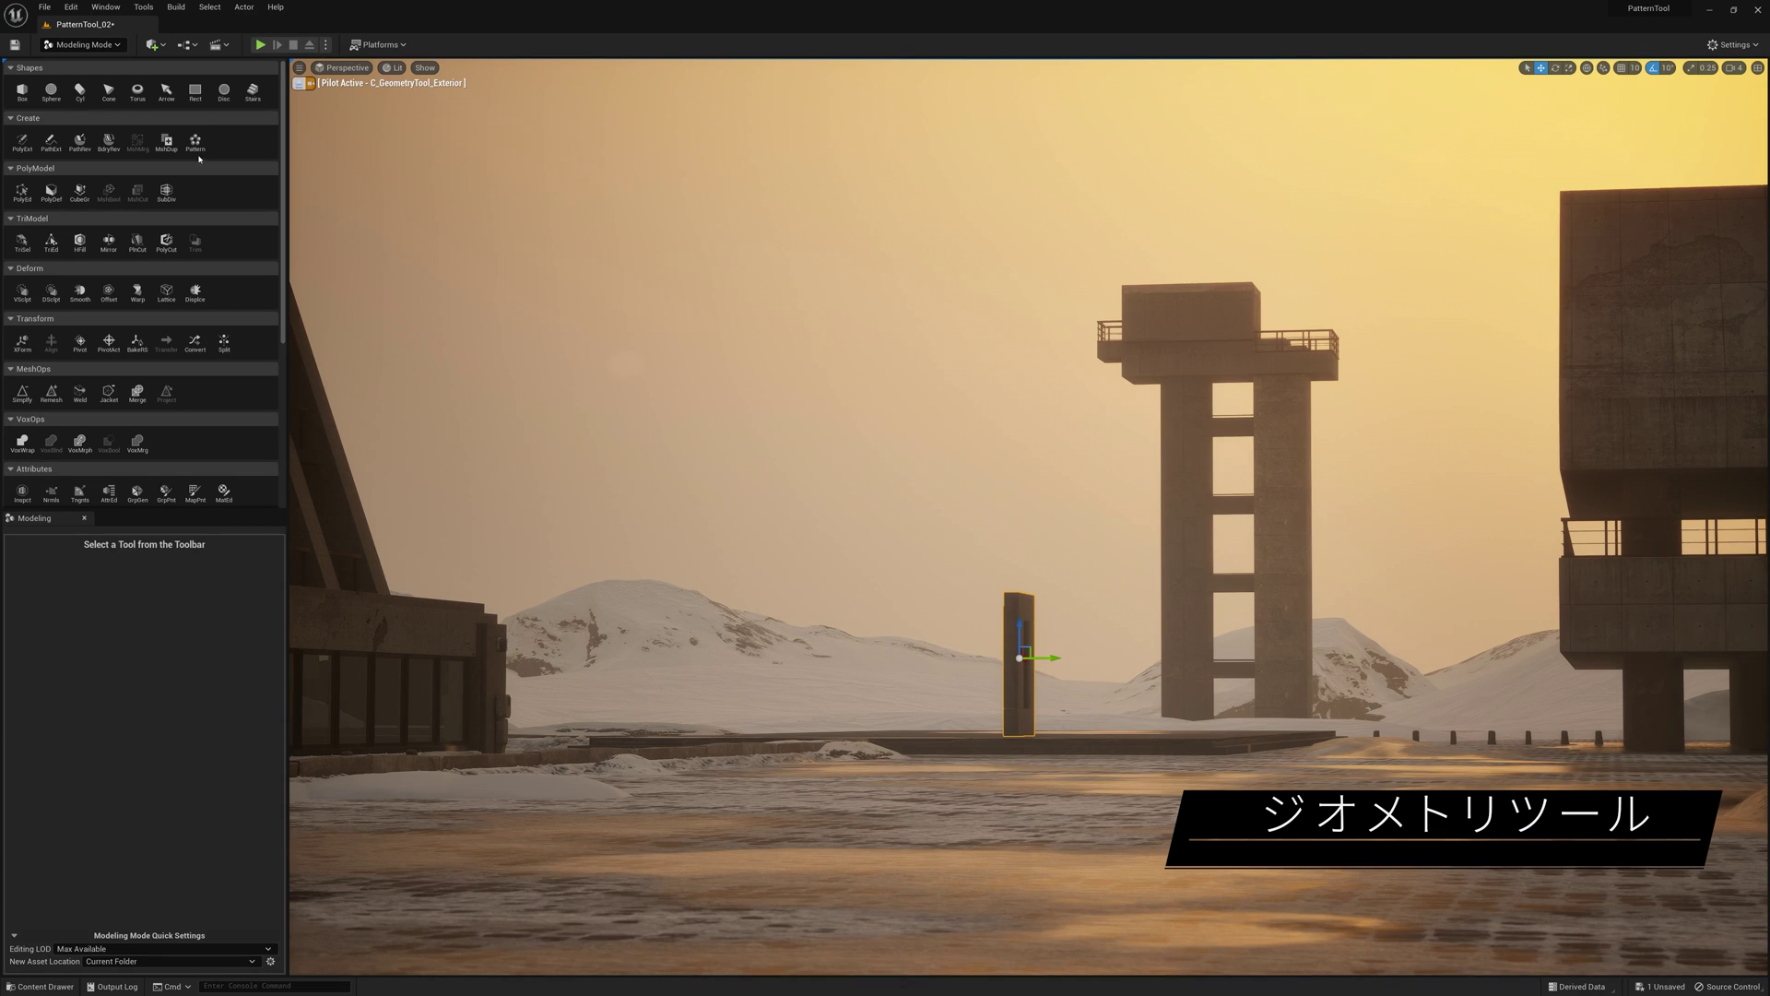
Step: Pattern the pillar, trying Circle, then Line stacked upward along Z to extent 1200
{"action": "left_click", "coordinate": [196, 143]}
{"action": "left_click", "coordinate": [162, 591]}
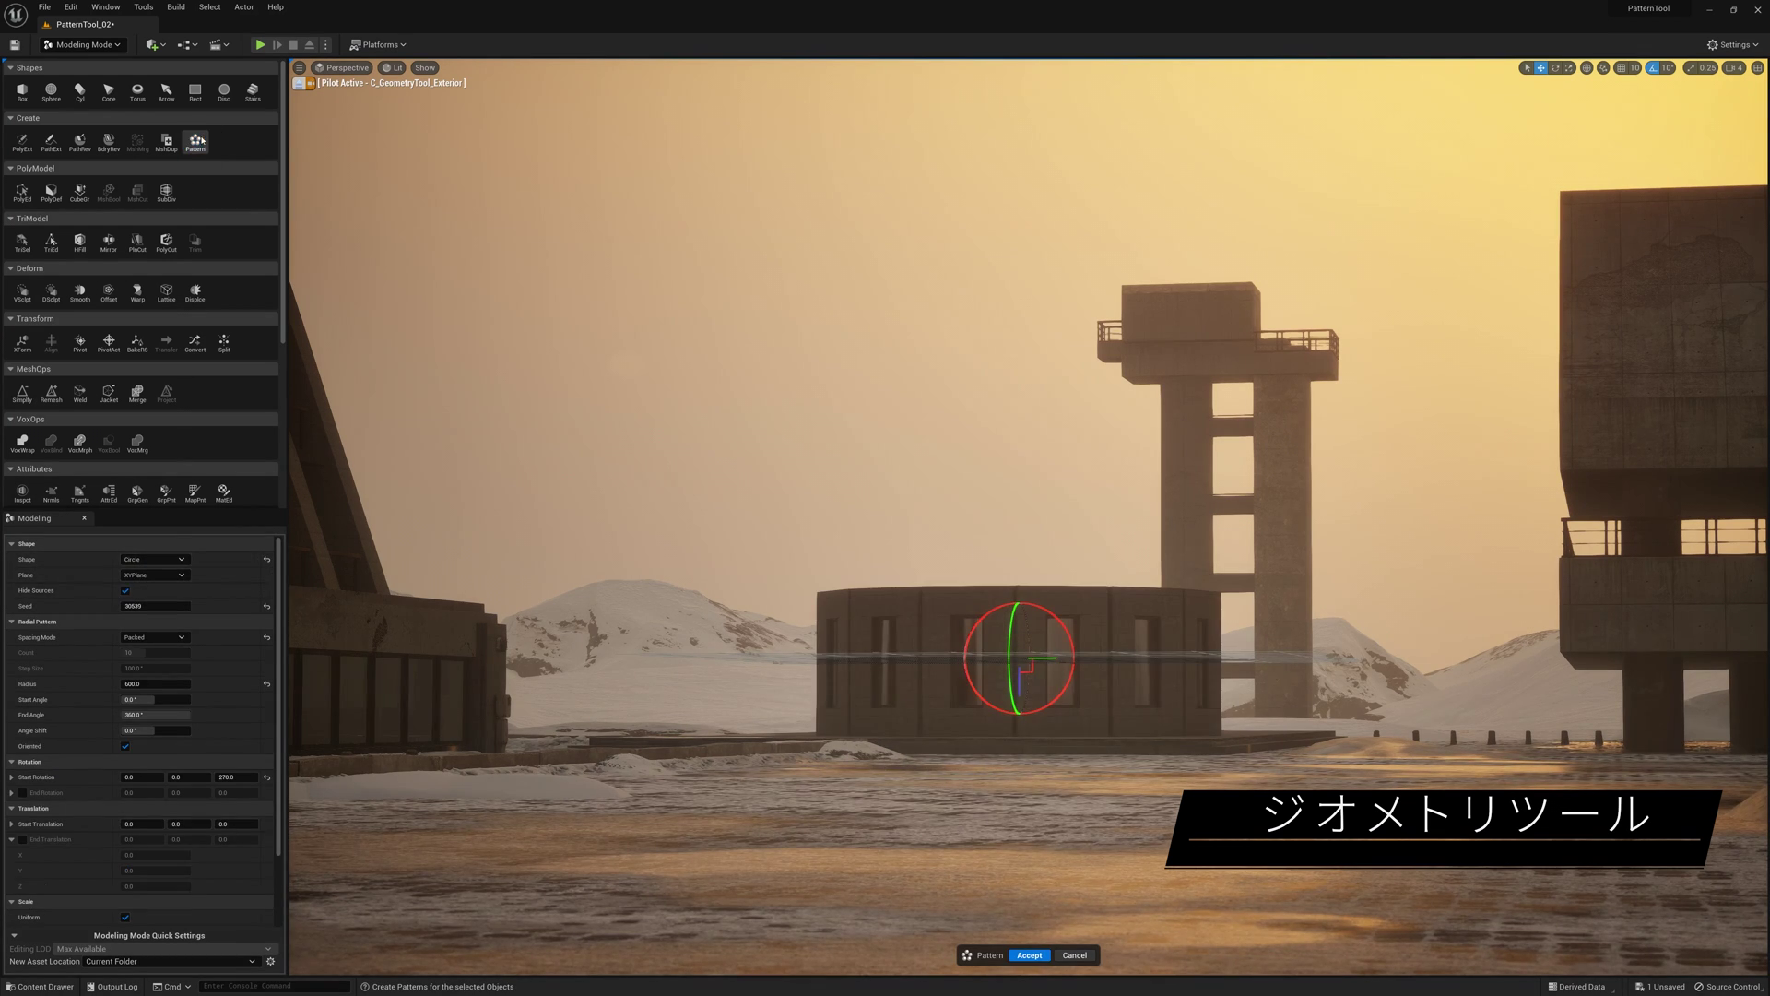
{"action": "left_click", "coordinate": [145, 572]}
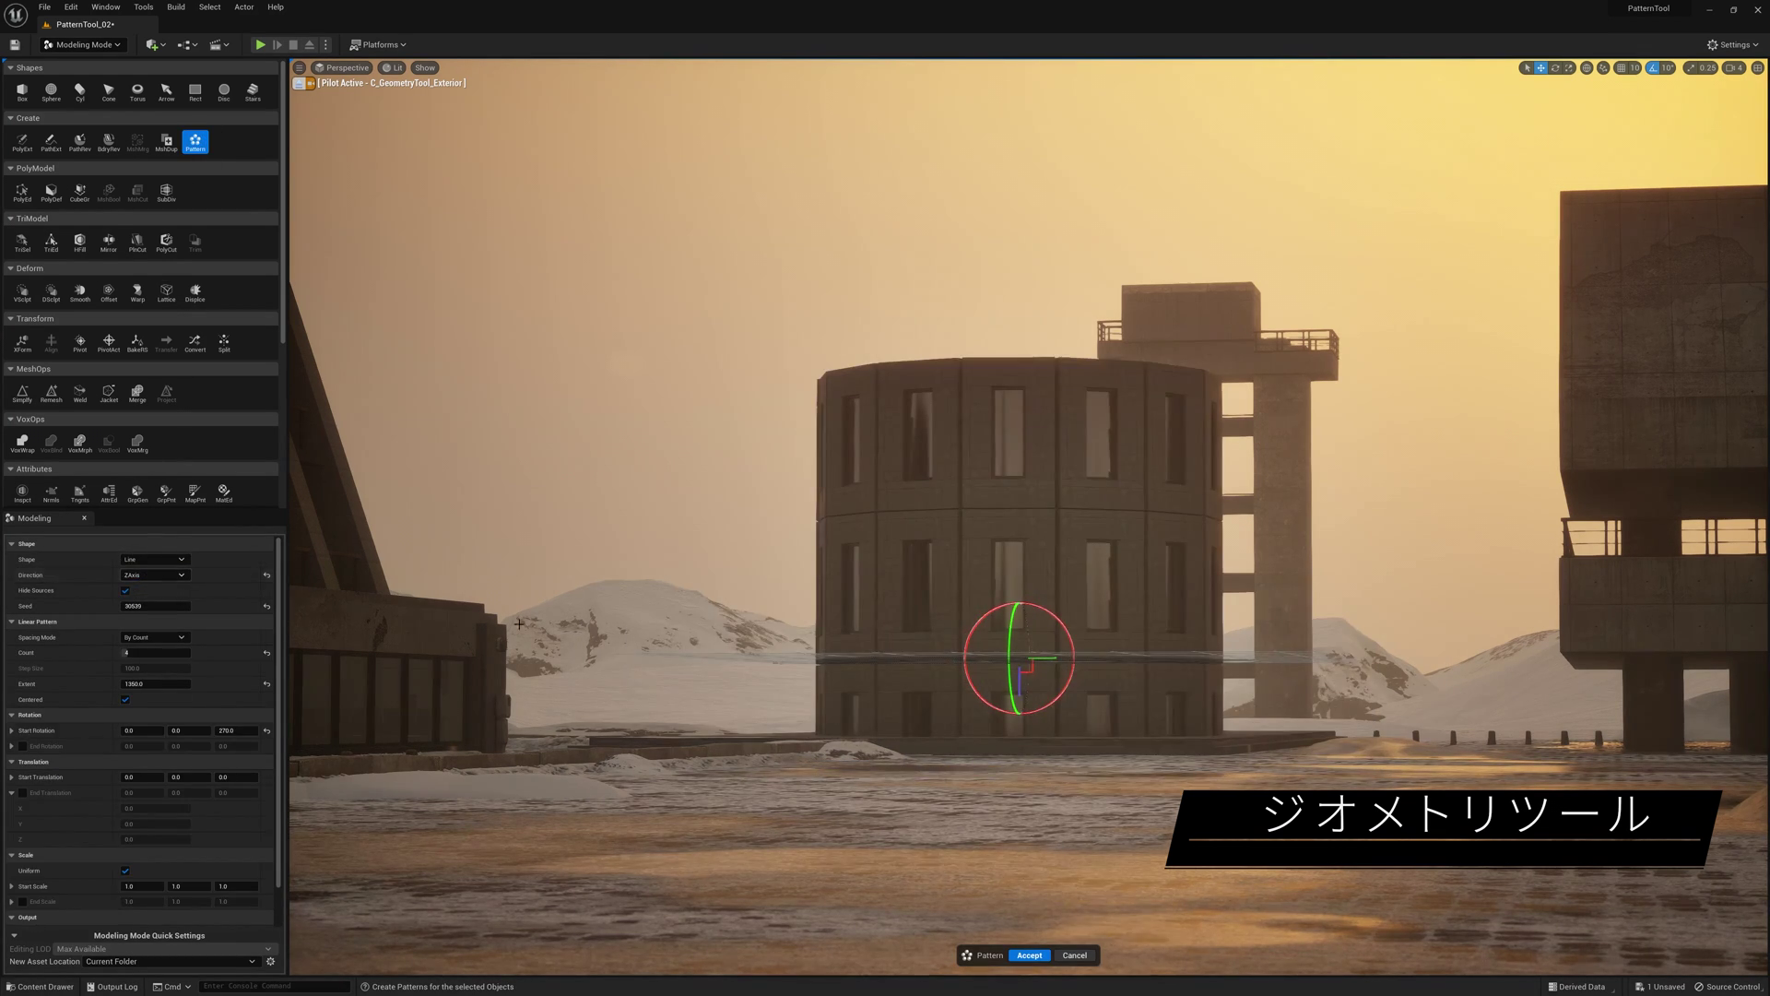
{"action": "left_click_drag", "start_coordinate": [1020, 687], "coordinate": [987, 473]}
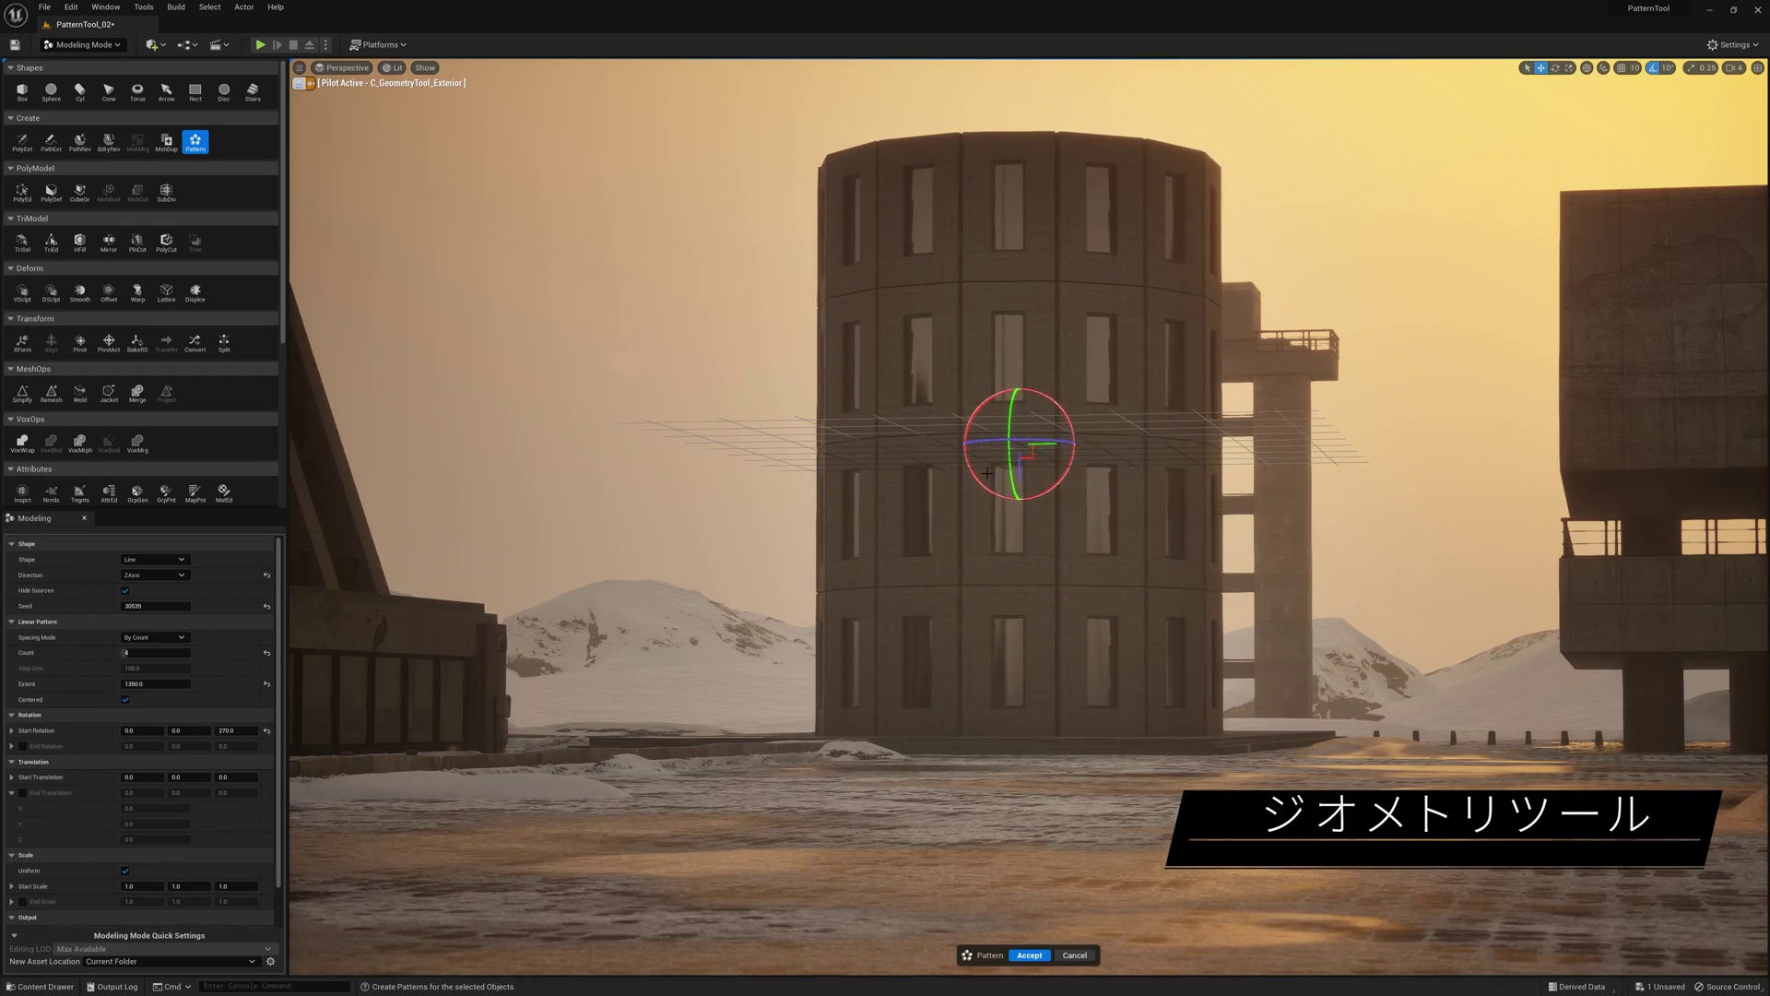